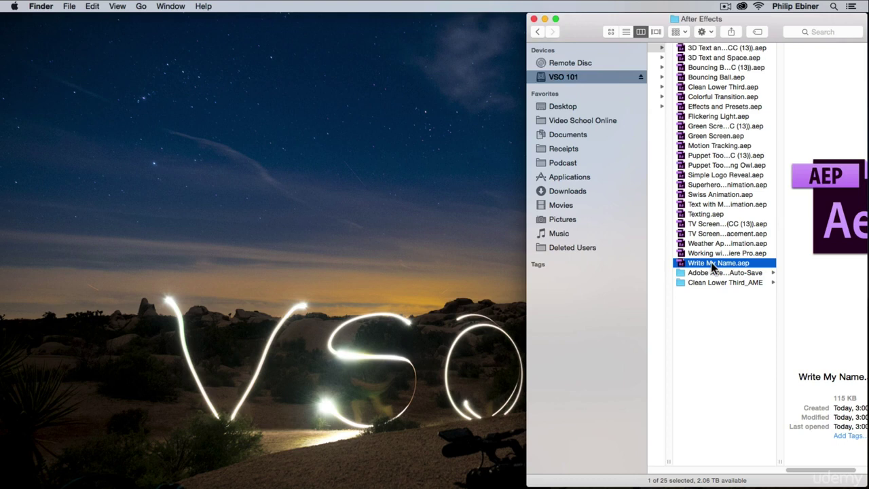
- Scroll Finder's column view to the After Effects folder containing Write My Name.aep
{"action": "scroll", "coordinate": [714, 267], "scroll_direction": "right", "scroll_amount": 2}
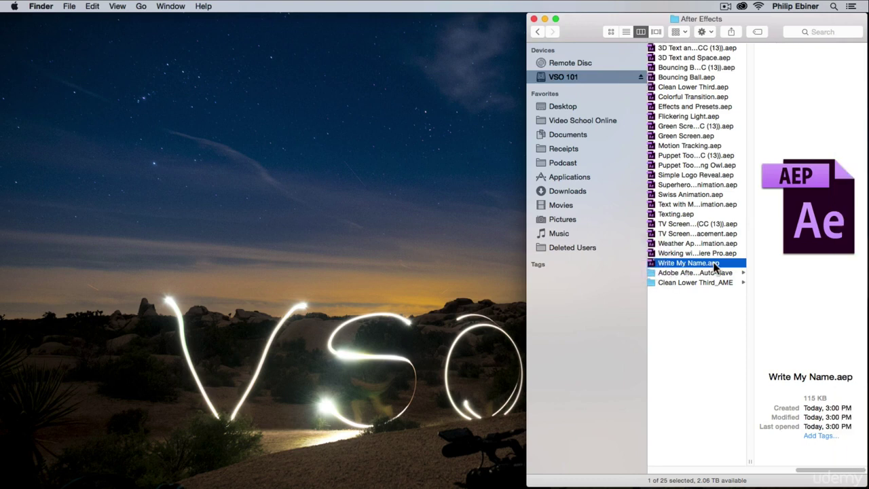
- Open and save Write My Name.aep, then switch between the NAME PRACTICE and PHIL'S NAME compositions
{"action": "double_click", "coordinate": [714, 264]}
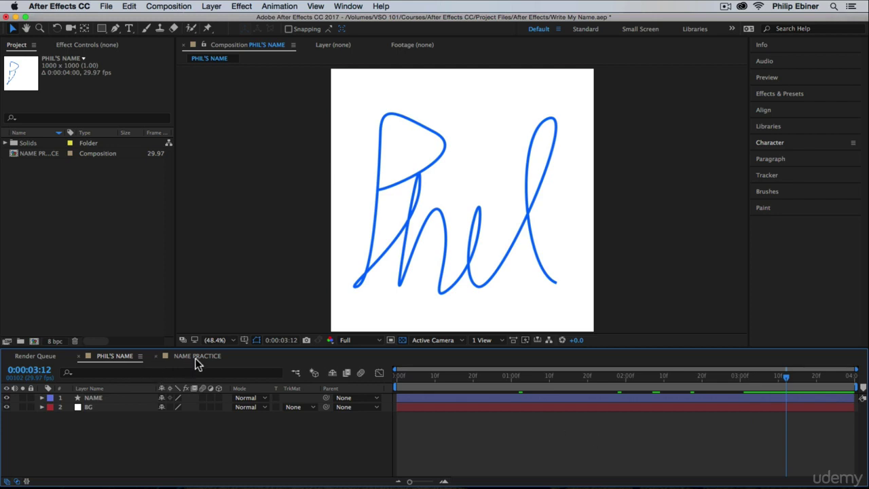
{"action": "key", "text": "super+s"}
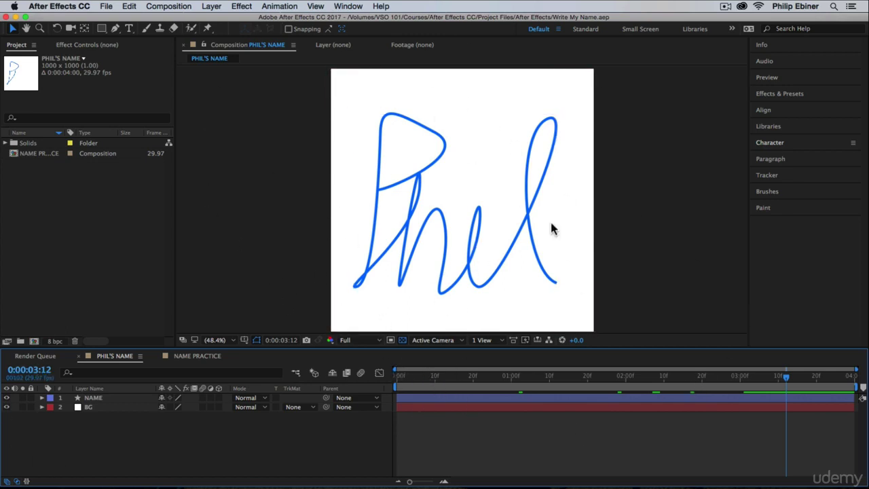
{"action": "left_click", "coordinate": [196, 356]}
{"action": "left_click", "coordinate": [124, 358]}
{"action": "left_click", "coordinate": [191, 357]}
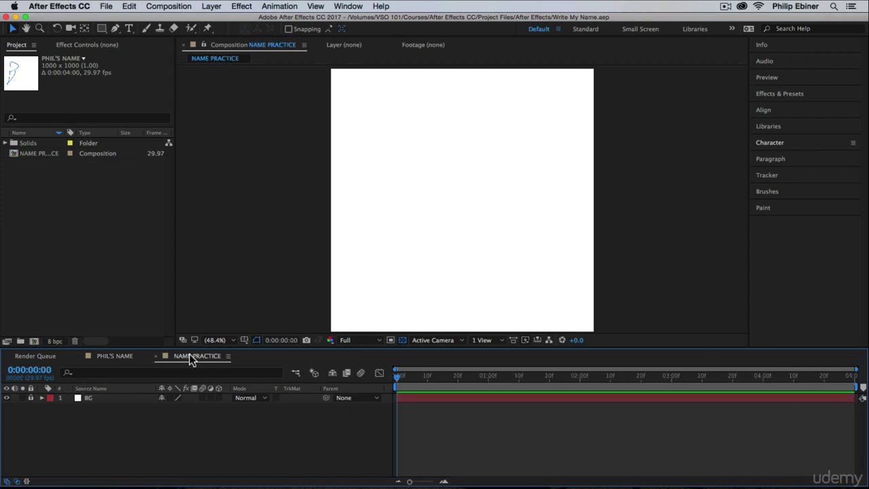
{"action": "left_click", "coordinate": [121, 356]}
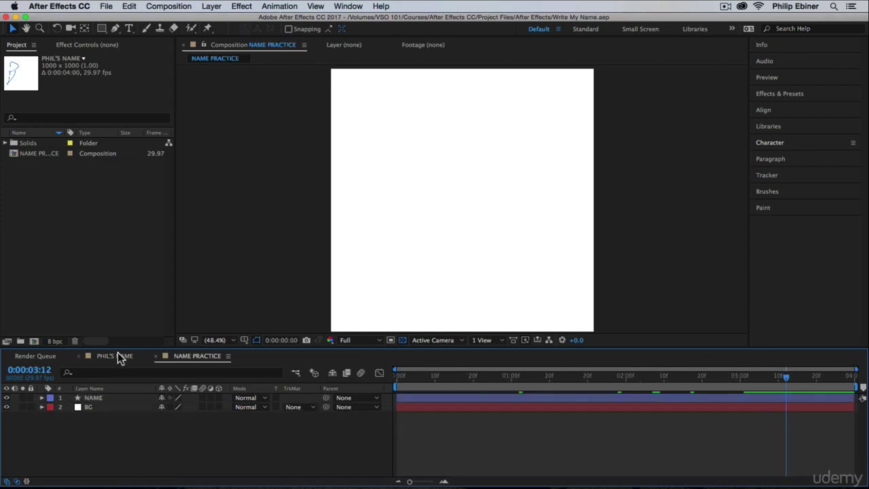
{"action": "left_click", "coordinate": [190, 355]}
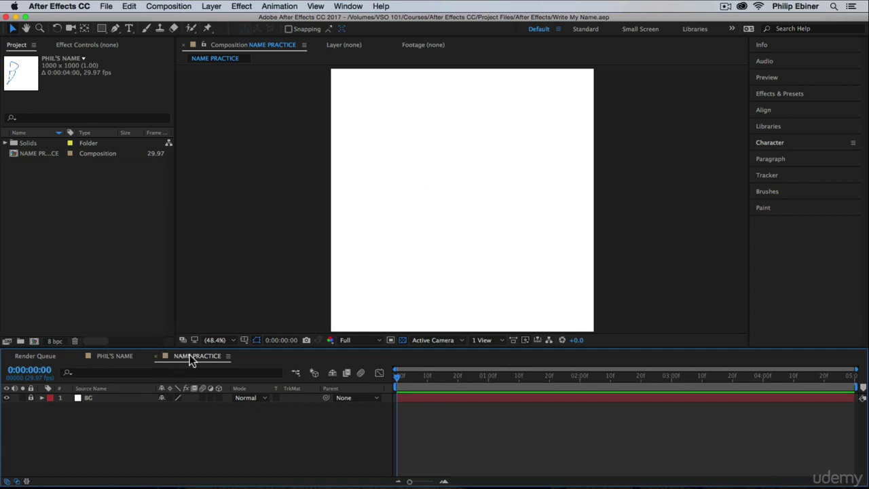
{"action": "left_click", "coordinate": [108, 357]}
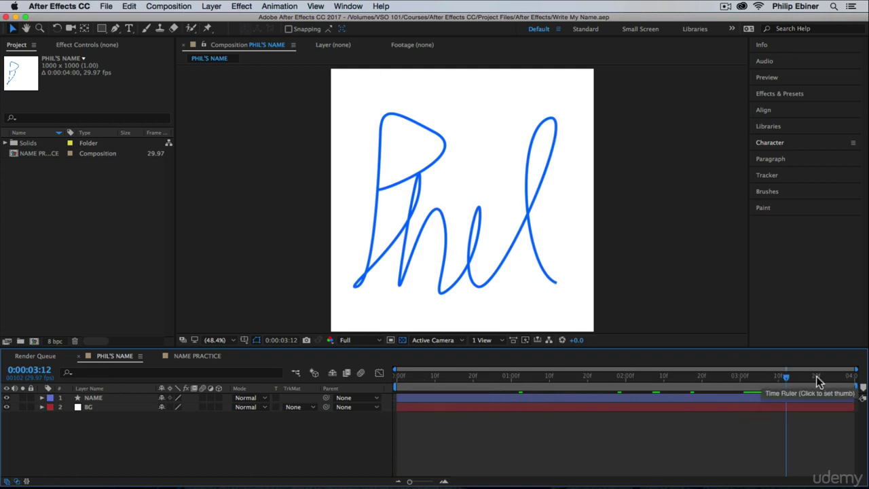
{"action": "left_click_drag", "start_coordinate": [786, 376], "coordinate": [352, 386]}
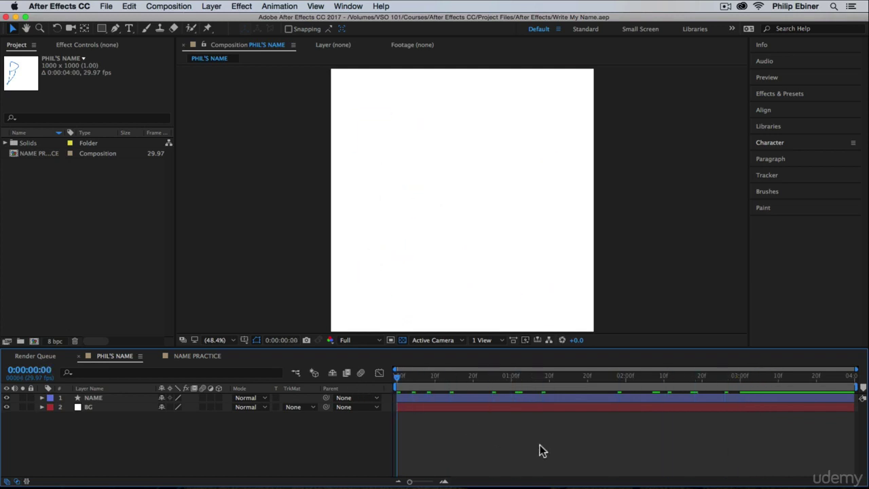
{"action": "key", "text": "space"}
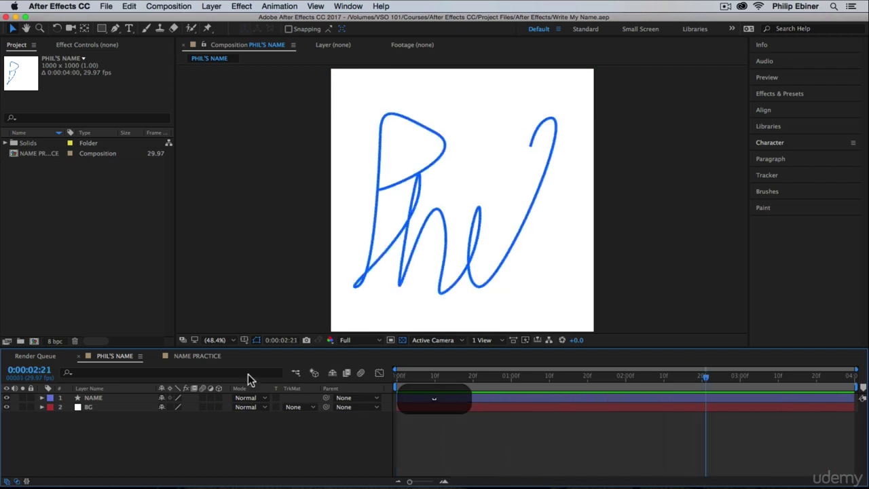
{"action": "left_click", "coordinate": [191, 355]}
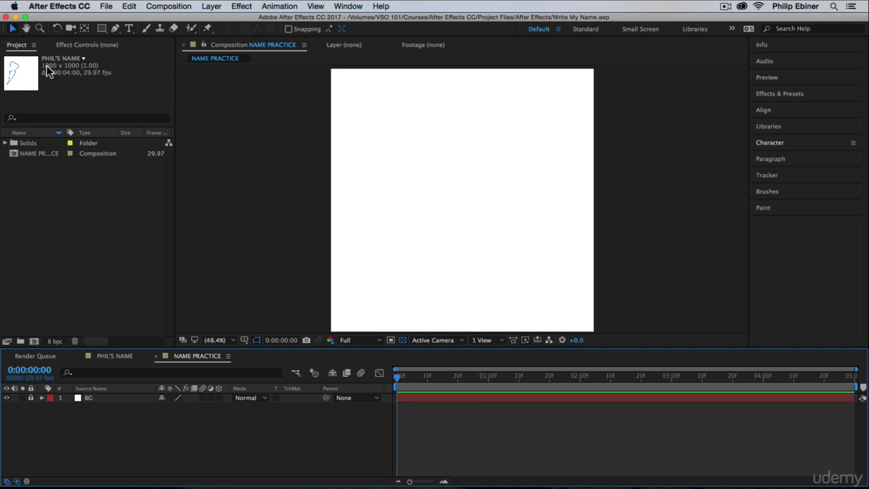
- Select the Pen Tool to get the Fill, Stroke and 10 px stroke width options
{"action": "left_click", "coordinate": [116, 29]}
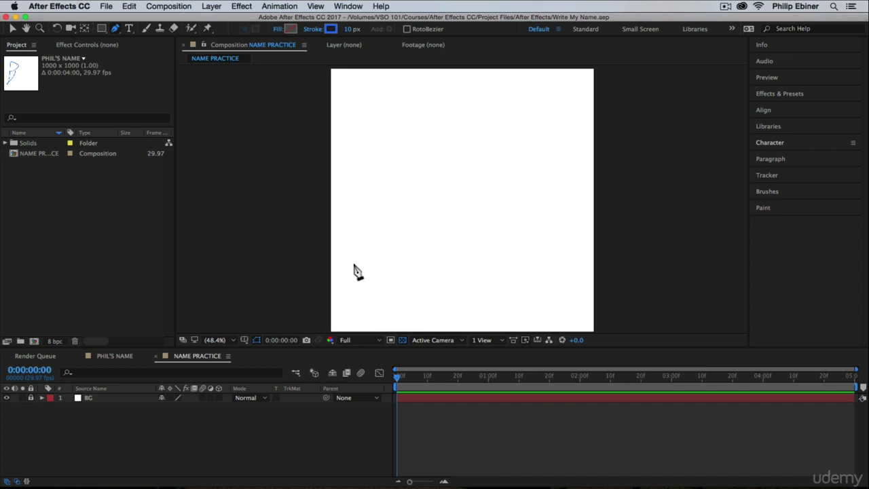
- Trace the cursive P with Bezier points and curve the stroke into the h's hump
{"action": "left_click", "coordinate": [385, 171]}
{"action": "left_click_drag", "start_coordinate": [385, 171], "coordinate": [394, 173]}
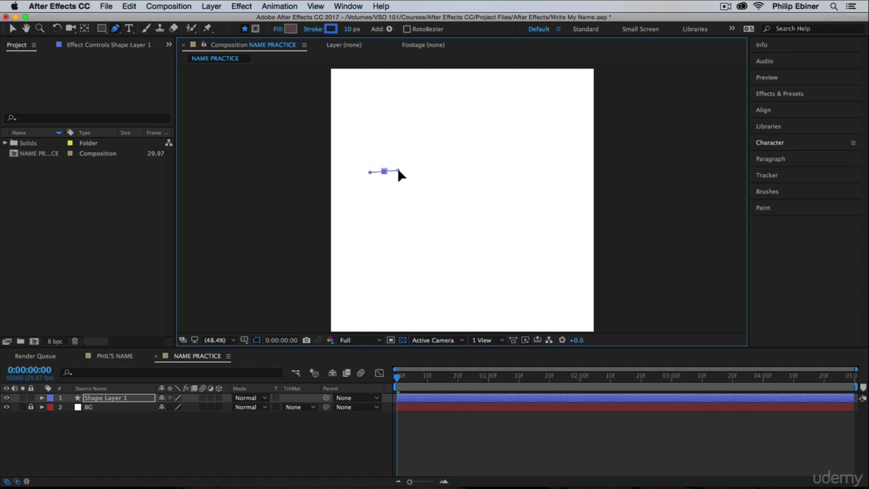
{"action": "left_click", "coordinate": [411, 118]}
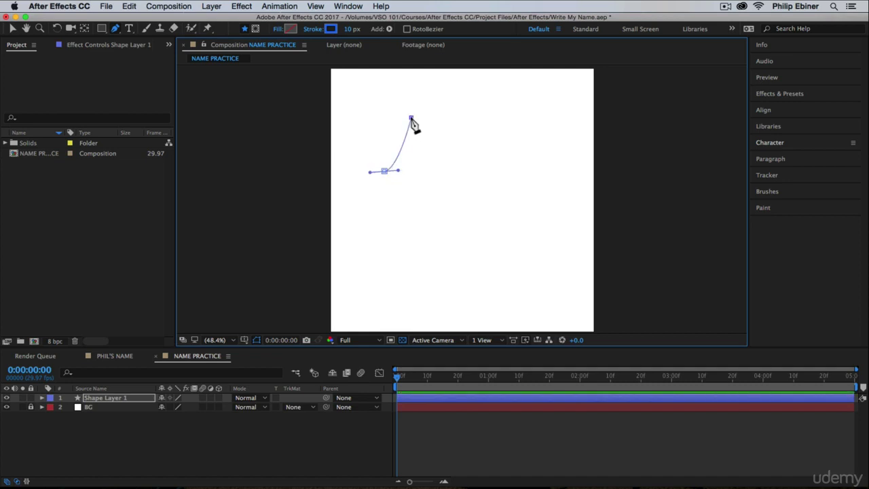
{"action": "left_click_drag", "start_coordinate": [411, 120], "coordinate": [366, 123]}
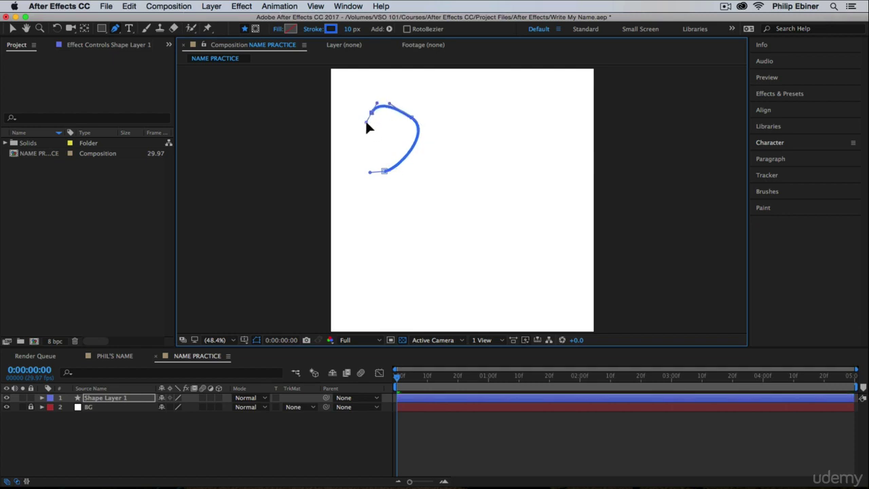
{"action": "left_click_drag", "start_coordinate": [369, 262], "coordinate": [347, 285]}
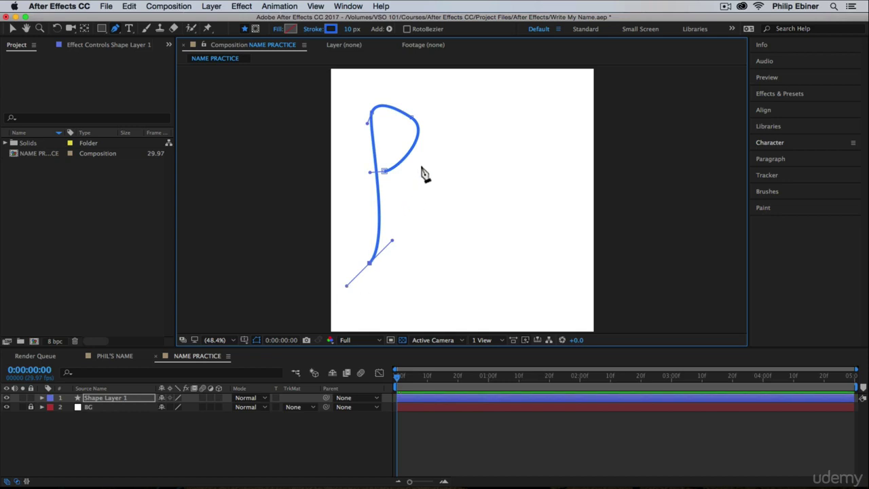
{"action": "left_click_drag", "start_coordinate": [421, 166], "coordinate": [410, 139]}
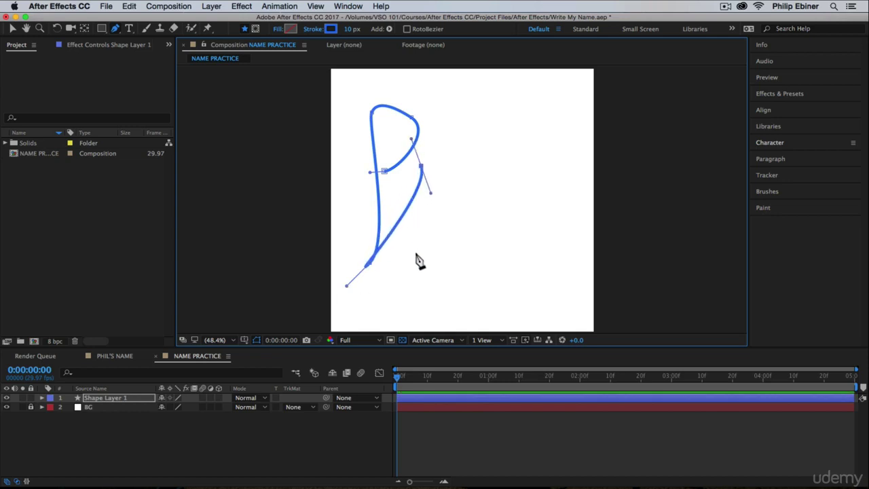
{"action": "left_click_drag", "start_coordinate": [408, 267], "coordinate": [399, 275]}
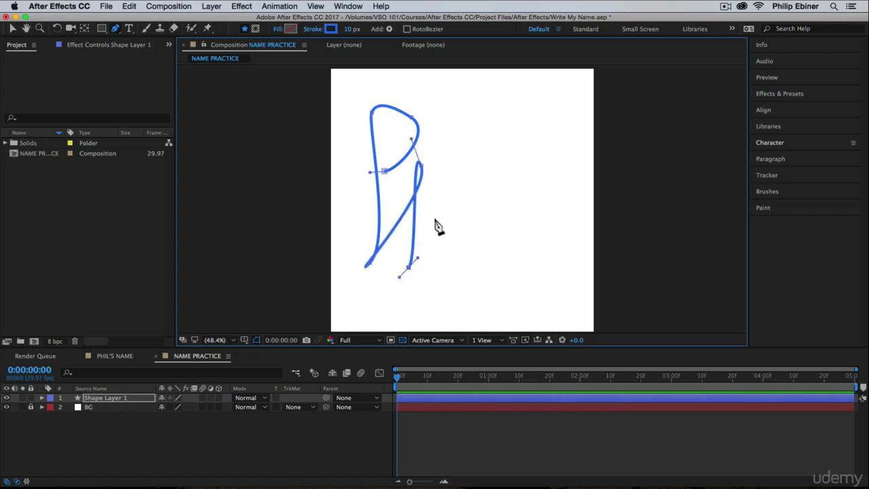
{"action": "mouse_move", "coordinate": [434, 218]}
{"action": "left_mouse_down"}
{"action": "mouse_move", "coordinate": [462, 264]}
{"action": "mouse_move", "coordinate": [465, 255]}
{"action": "left_mouse_up"}
- Add the e loop and the tall l to finish 'Phil', then deselect the path
{"action": "left_click", "coordinate": [470, 205]}
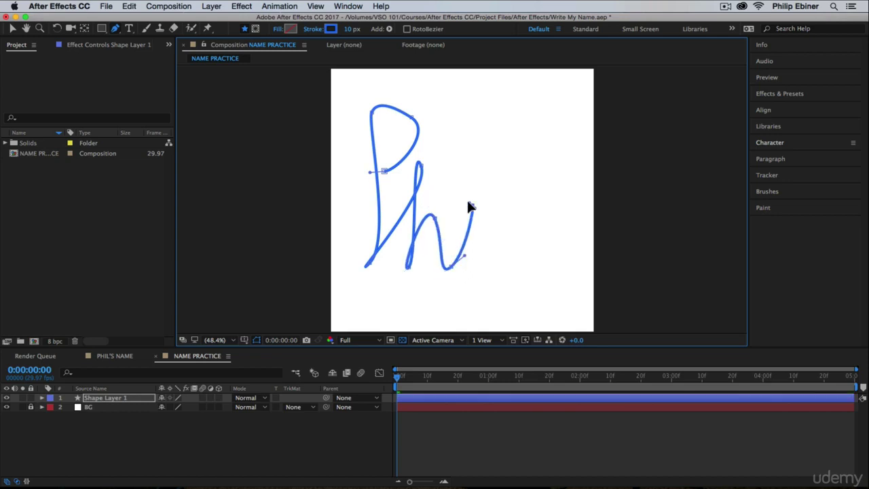
{"action": "left_click_drag", "start_coordinate": [468, 202], "coordinate": [468, 210]}
{"action": "left_click_drag", "start_coordinate": [477, 255], "coordinate": [481, 269]}
{"action": "left_click_drag", "start_coordinate": [545, 117], "coordinate": [522, 98]}
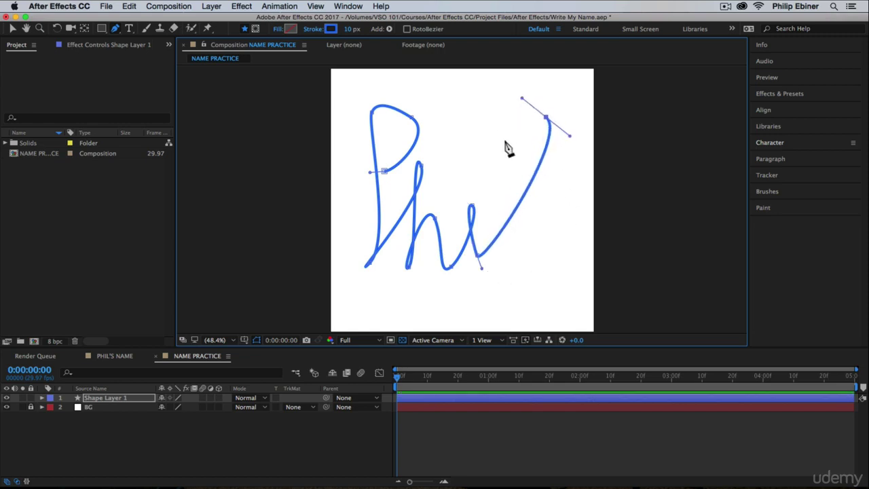
{"action": "left_click_drag", "start_coordinate": [526, 264], "coordinate": [548, 283]}
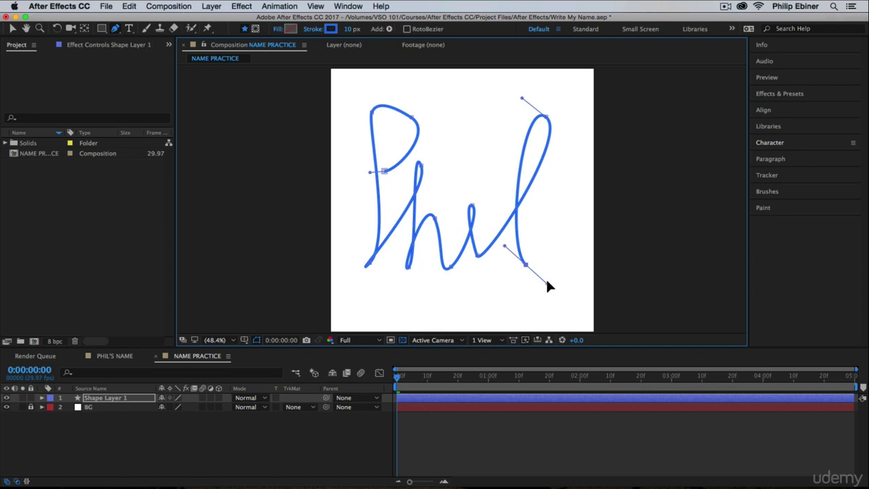
{"action": "left_click", "coordinate": [435, 449]}
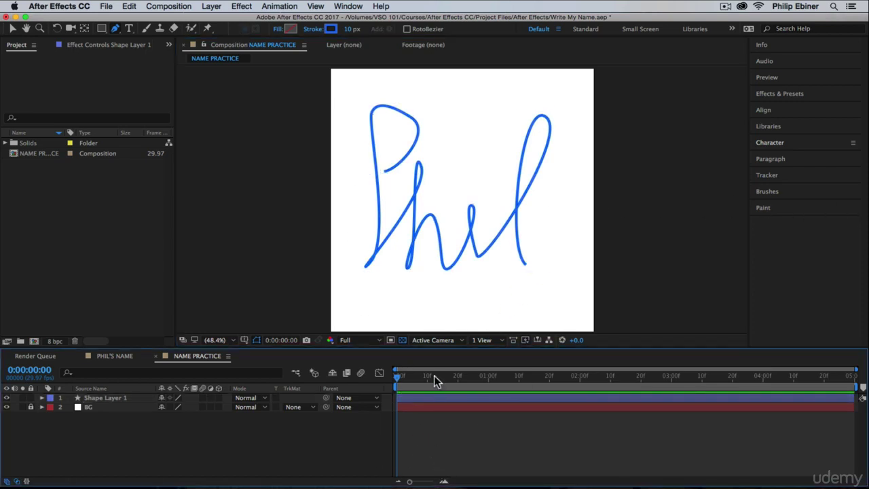
- Select Shape Layer 1 and turn off its eye switch so only the white BG shows
{"action": "left_click", "coordinate": [103, 399]}
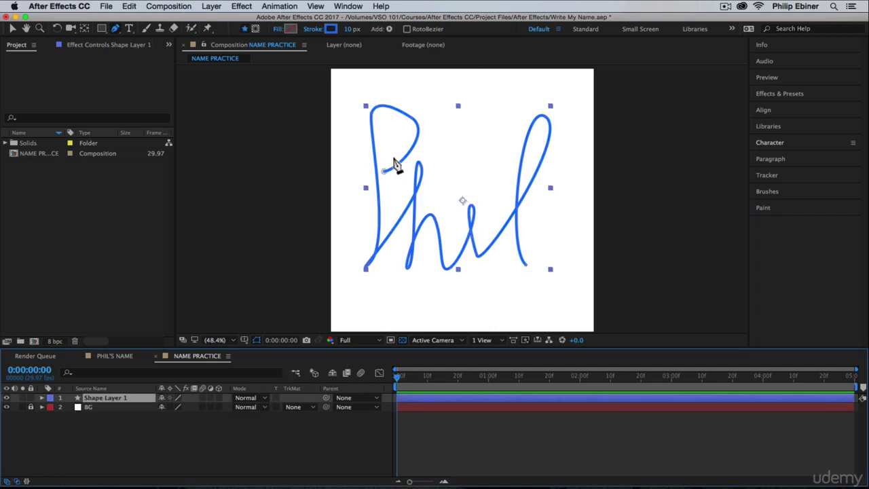
{"action": "left_click", "coordinate": [472, 435]}
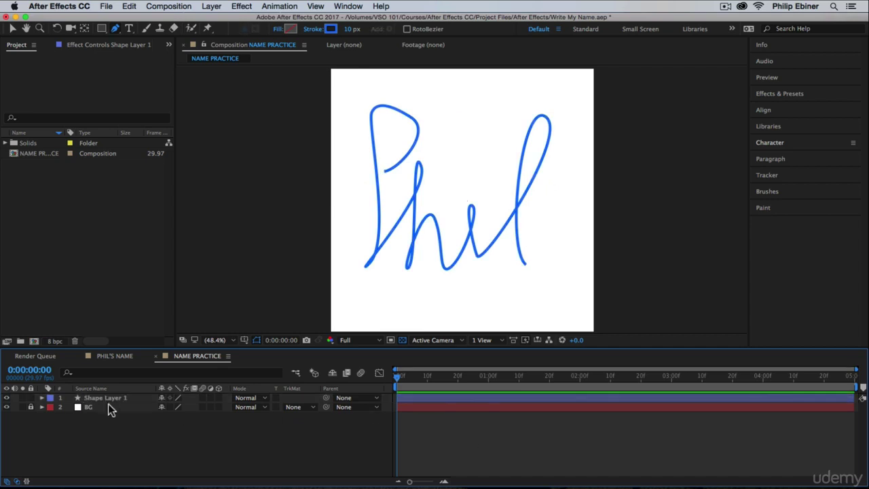
{"action": "left_click", "coordinate": [431, 399]}
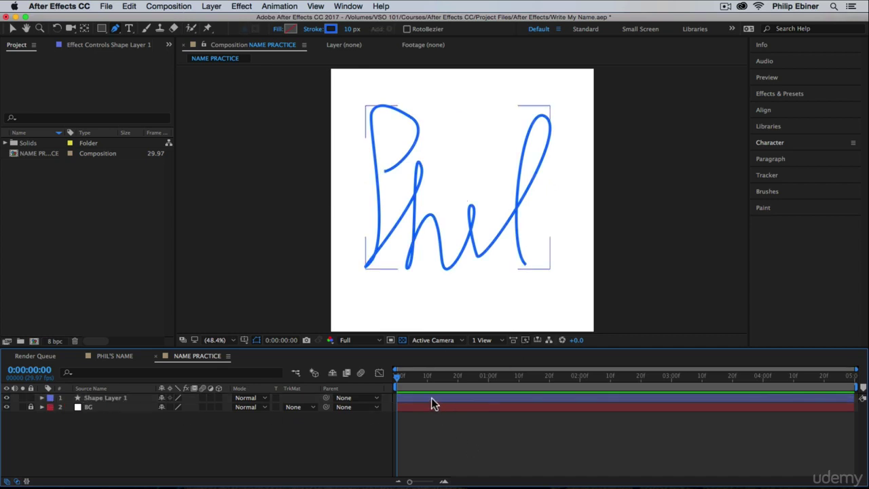
{"action": "left_click", "coordinate": [428, 416]}
{"action": "left_click", "coordinate": [437, 399]}
{"action": "left_click", "coordinate": [427, 417]}
{"action": "left_click", "coordinate": [431, 399]}
{"action": "left_click", "coordinate": [204, 435]}
{"action": "left_click", "coordinate": [105, 397]}
{"action": "left_click", "coordinate": [7, 398]}
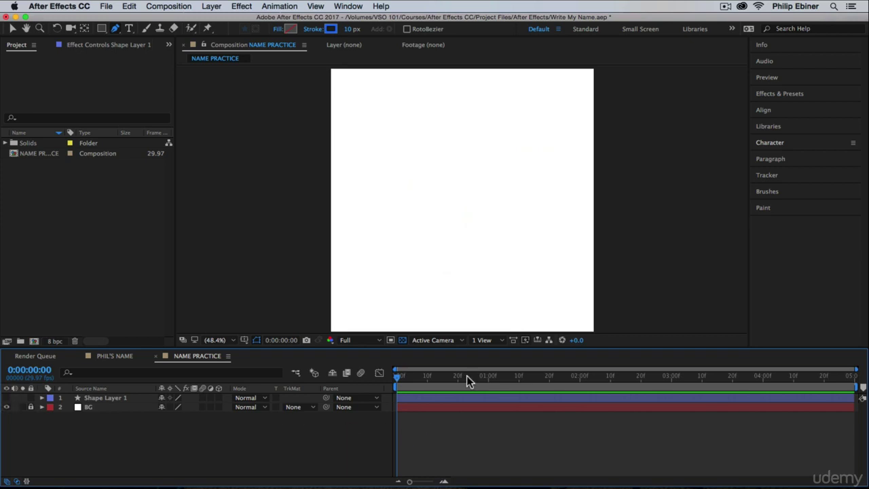
- Click straight corner points to draw an angular P on a new Shape Layer 2
{"action": "left_click", "coordinate": [379, 181]}
{"action": "left_click", "coordinate": [445, 172]}
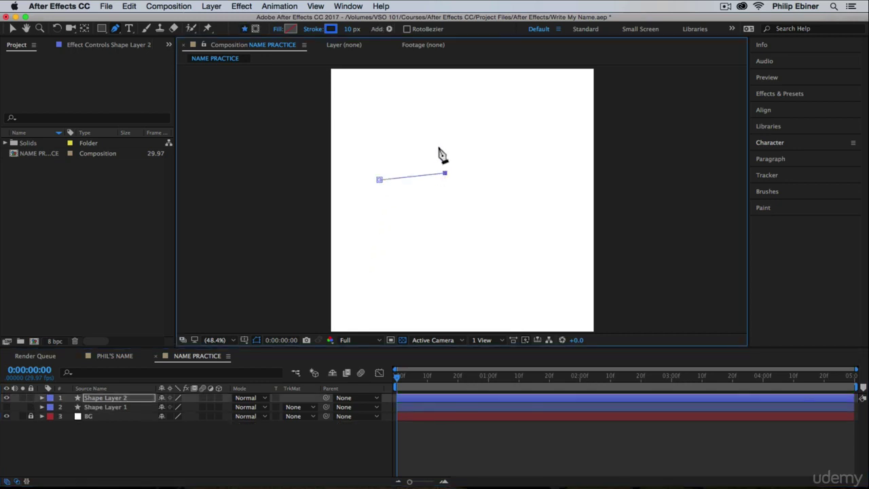
{"action": "left_click", "coordinate": [435, 119]}
{"action": "left_click", "coordinate": [372, 120]}
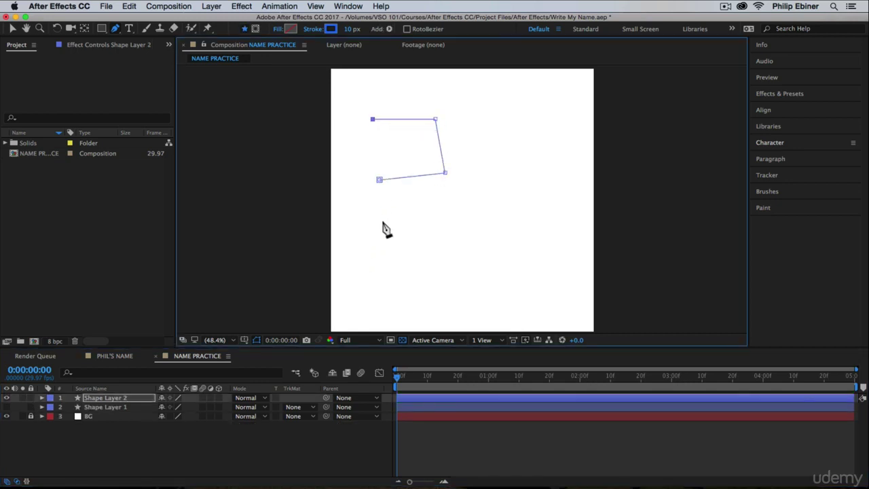
{"action": "left_click", "coordinate": [376, 276]}
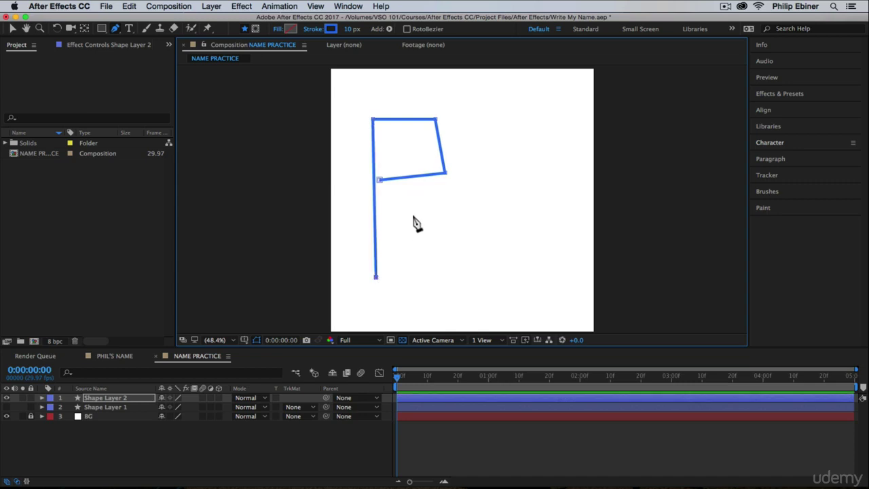
{"action": "left_click", "coordinate": [408, 275]}
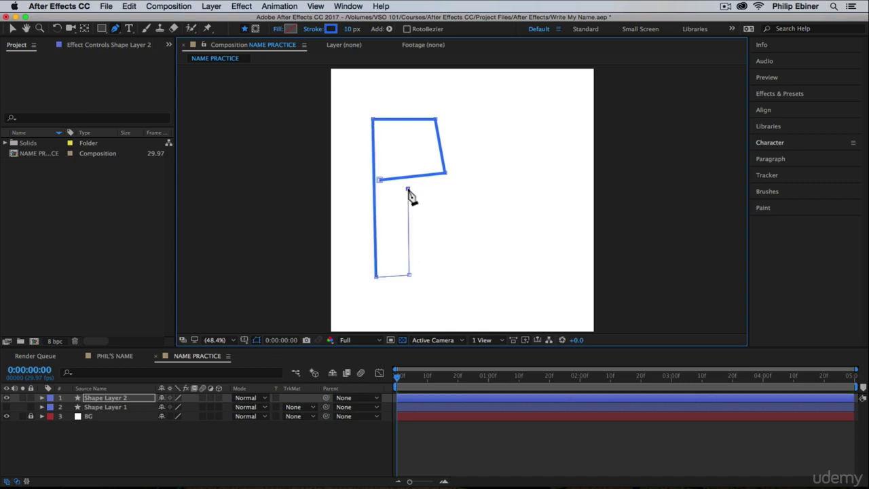
- Add the blocky h, i and l segments, then deselect and reselect Shape Layer 2
{"action": "left_click", "coordinate": [411, 228]}
{"action": "left_click", "coordinate": [446, 227]}
{"action": "left_click", "coordinate": [450, 273]}
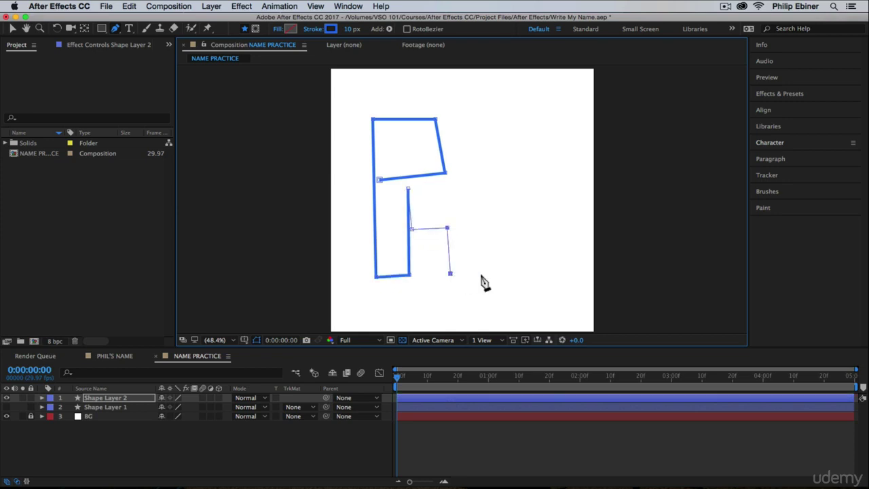
{"action": "left_click", "coordinate": [480, 273]}
{"action": "left_click", "coordinate": [491, 274]}
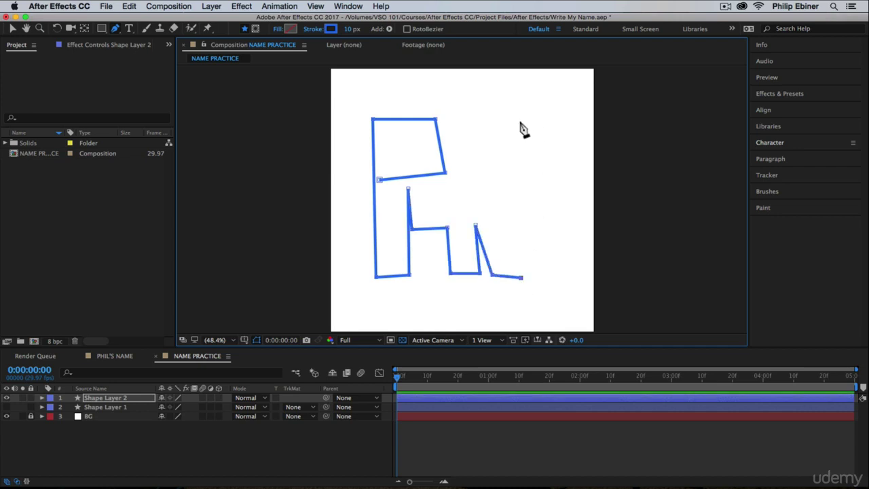
{"action": "left_click", "coordinate": [520, 124]}
{"action": "left_click", "coordinate": [530, 269]}
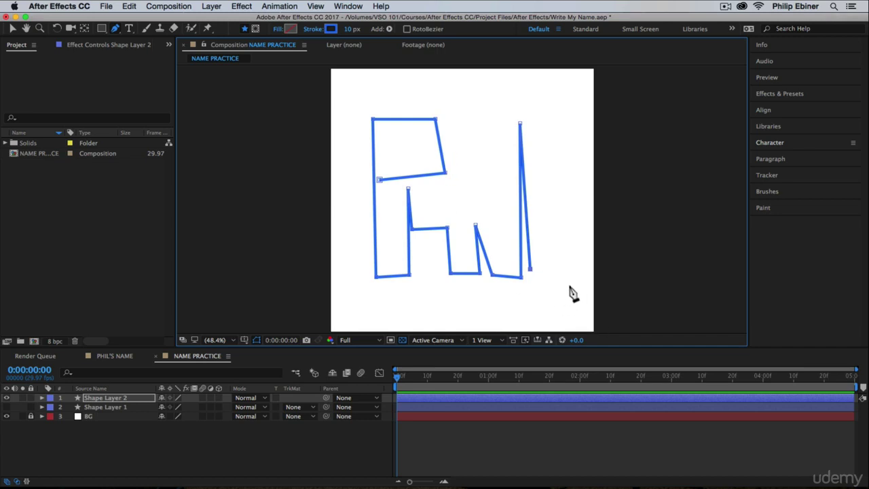
{"action": "left_click", "coordinate": [479, 446]}
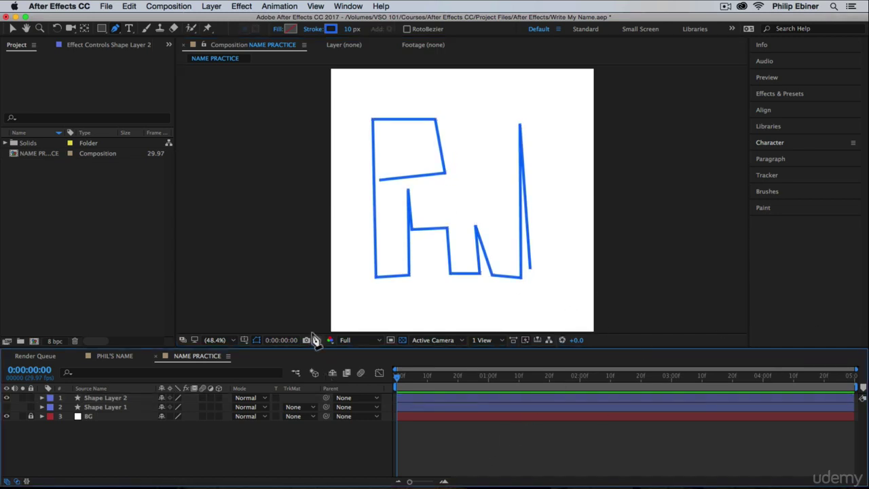
{"action": "left_click", "coordinate": [100, 398]}
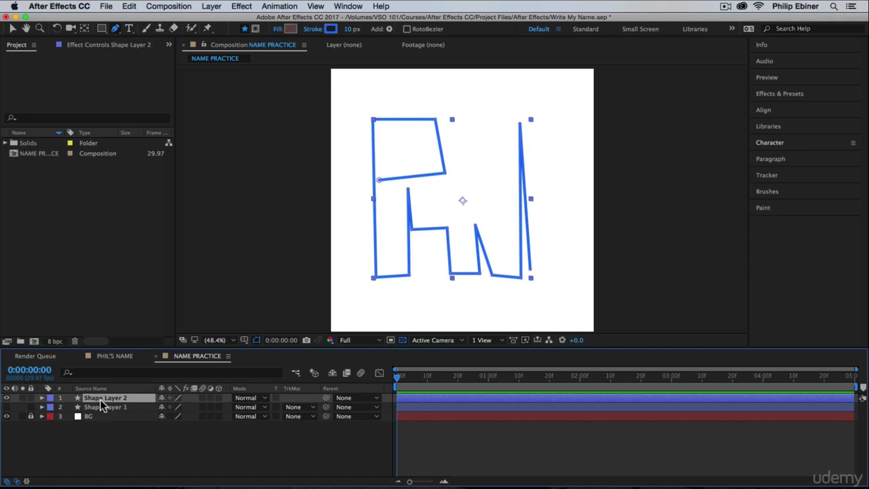
- Delete Shape Layer 2, make Shape Layer 1 visible again, and reselect it
{"action": "key", "text": "BackSpace"}
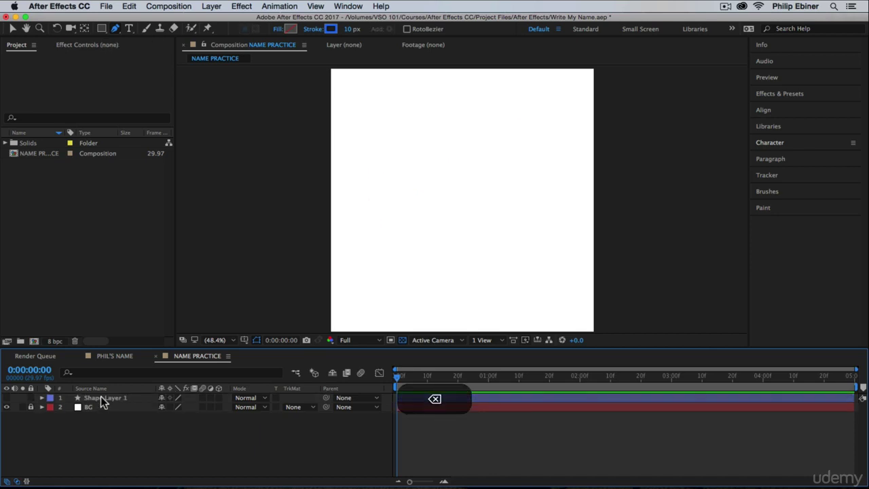
{"action": "left_click", "coordinate": [7, 397]}
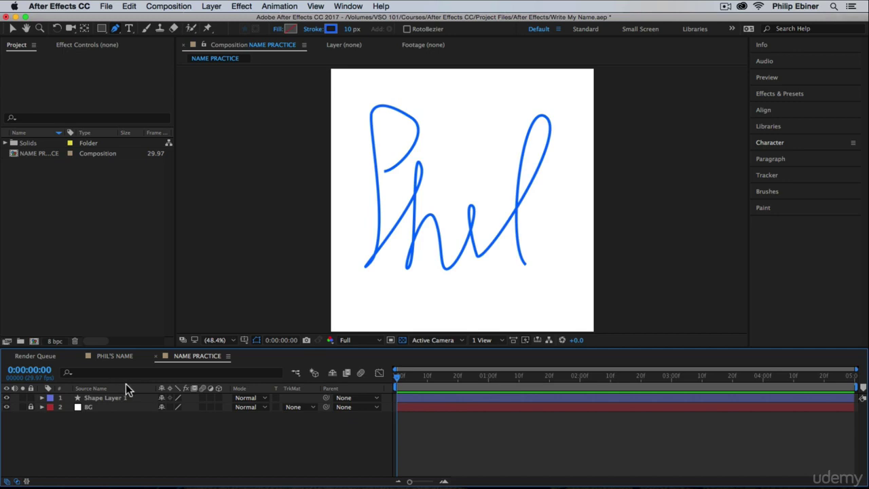
{"action": "left_click", "coordinate": [116, 393]}
{"action": "left_click", "coordinate": [512, 419]}
{"action": "left_click_drag", "start_coordinate": [398, 377], "coordinate": [194, 401]}
{"action": "left_click", "coordinate": [43, 398]}
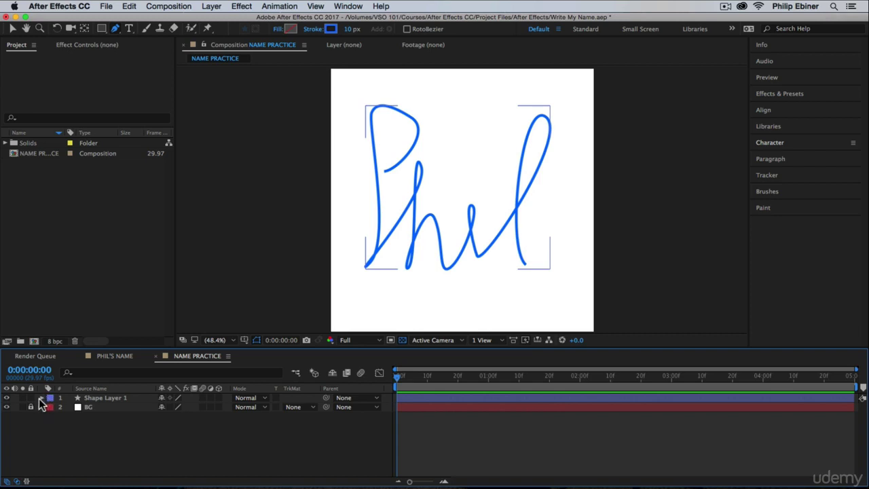
- Add Trim Paths to Shape Layer 1 and set Trim Paths 1 End to 0%
{"action": "left_click", "coordinate": [43, 398]}
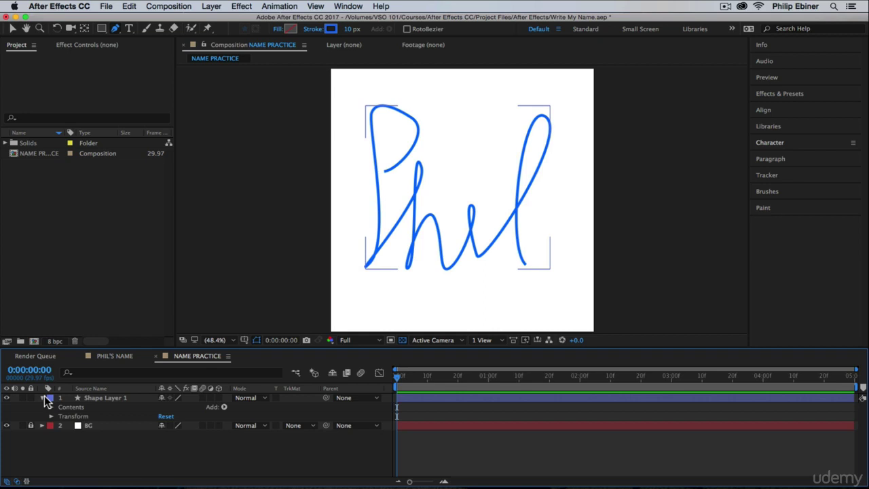
{"action": "left_click", "coordinate": [224, 407]}
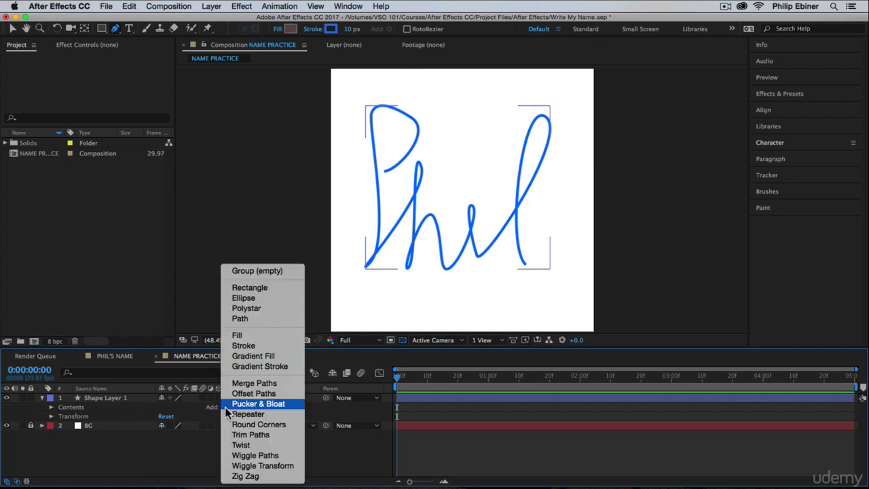
{"action": "left_click", "coordinate": [251, 435]}
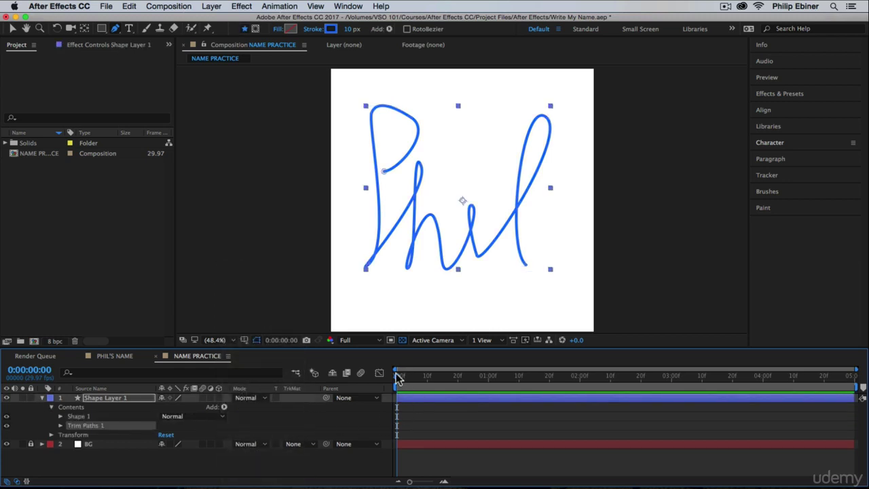
{"action": "left_click_drag", "start_coordinate": [404, 382], "coordinate": [370, 389]}
{"action": "left_click", "coordinate": [60, 426]}
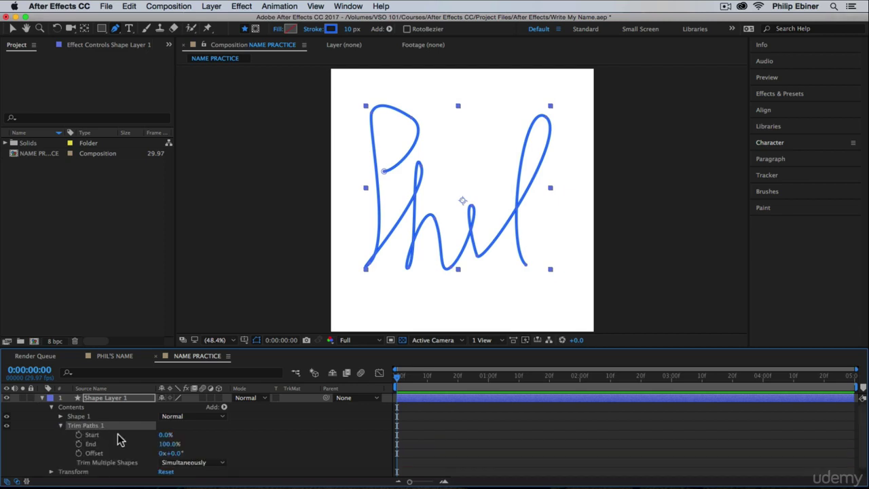
{"action": "left_click", "coordinate": [167, 445]}
{"action": "type", "text": "0"}
{"action": "key", "text": "Return"}
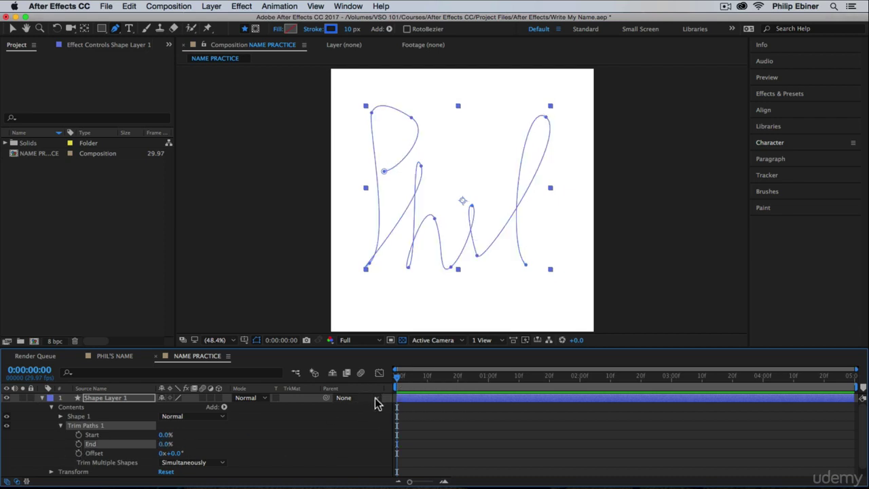
- Keyframe Trim Paths End at 0% at 0:00 and 100% at 0:00:04:00
{"action": "left_click", "coordinate": [80, 446]}
{"action": "left_click", "coordinate": [763, 376]}
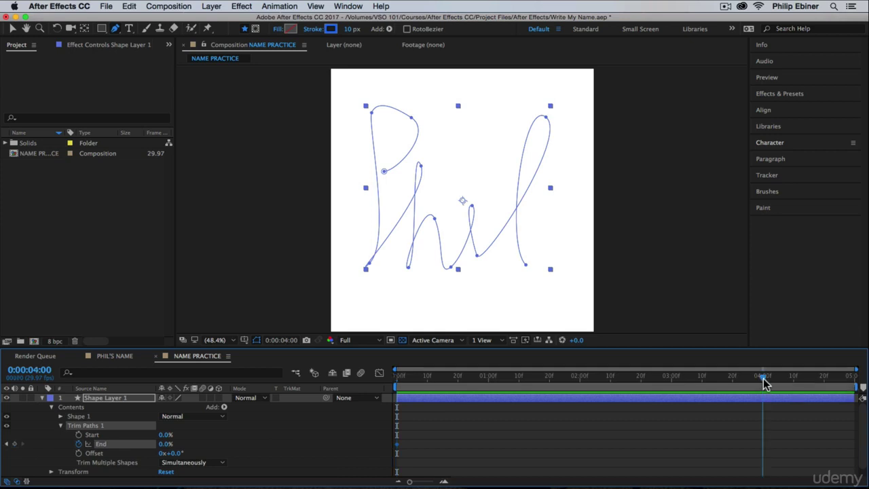
{"action": "left_click_drag", "start_coordinate": [397, 386], "coordinate": [763, 385]}
{"action": "left_click", "coordinate": [165, 443]}
{"action": "type", "text": "100"}
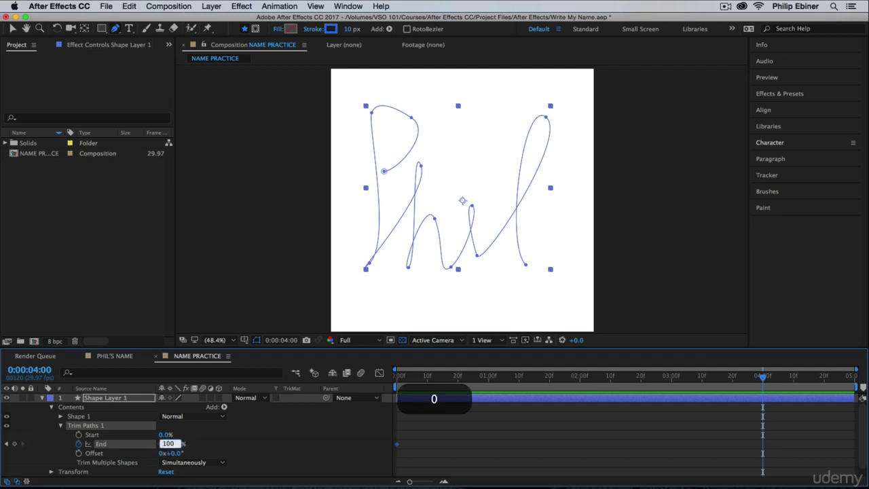
{"action": "key", "text": "Return"}
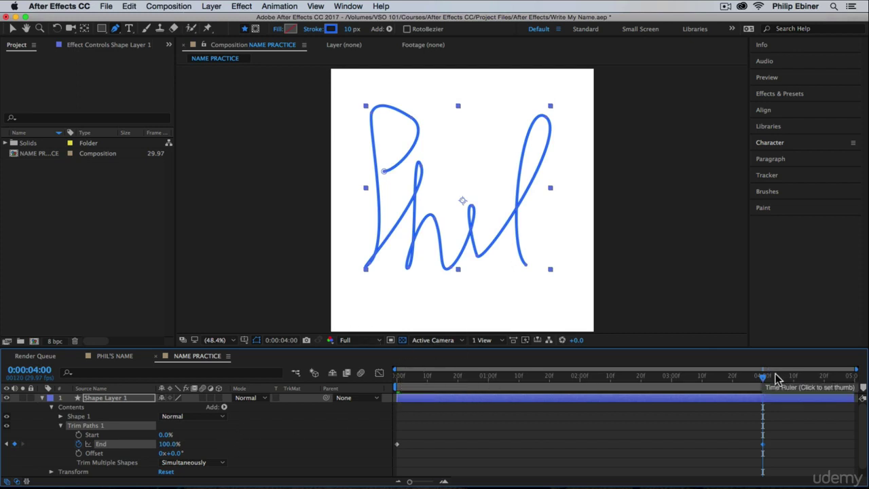
- Preview the composition to watch the Phil signature write on over four seconds
{"action": "key", "text": "space"}
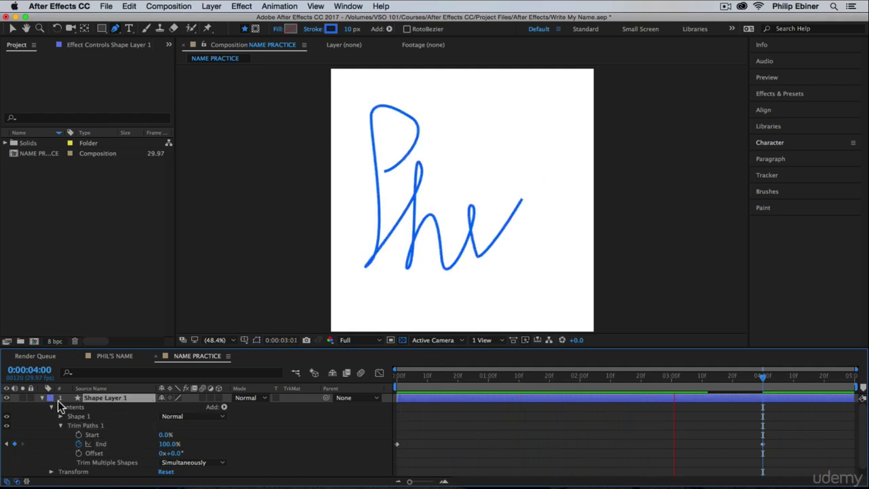
- Pick a red stroke colour for Shape Layer 1's Phil signature, then collapse the layer
{"action": "left_click", "coordinate": [330, 30]}
{"action": "mouse_move", "coordinate": [752, 187]}
{"action": "left_mouse_down"}
{"action": "mouse_move", "coordinate": [549, 148]}
{"action": "mouse_move", "coordinate": [537, 159]}
{"action": "left_mouse_up"}
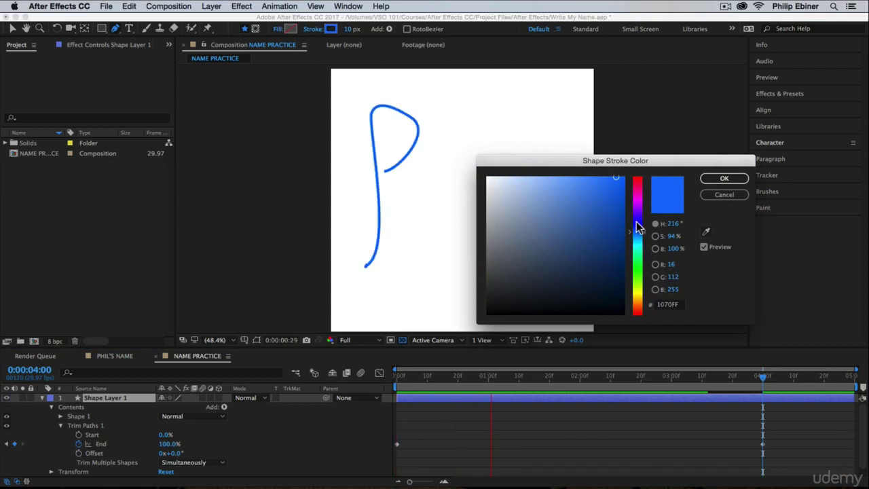
{"action": "left_click_drag", "start_coordinate": [637, 232], "coordinate": [638, 176]}
{"action": "left_click", "coordinate": [595, 201]}
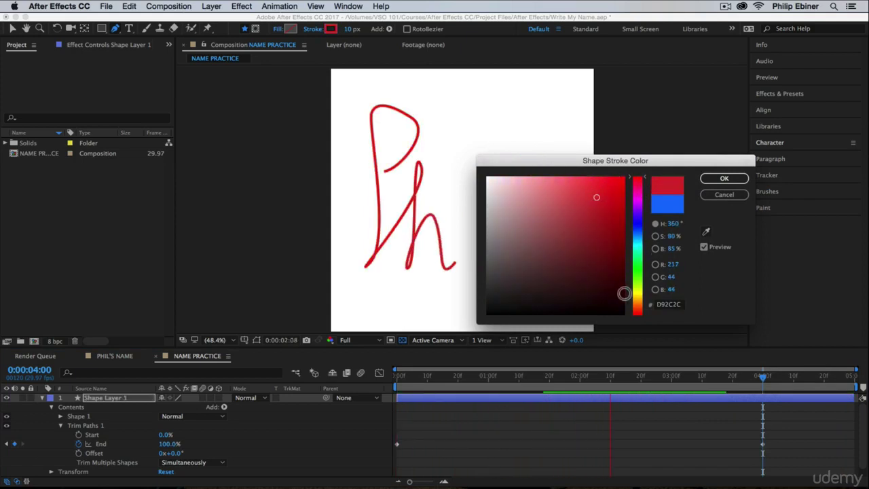
{"action": "left_click_drag", "start_coordinate": [638, 302], "coordinate": [638, 310]}
{"action": "left_click", "coordinate": [596, 194]}
{"action": "left_click", "coordinate": [595, 177]}
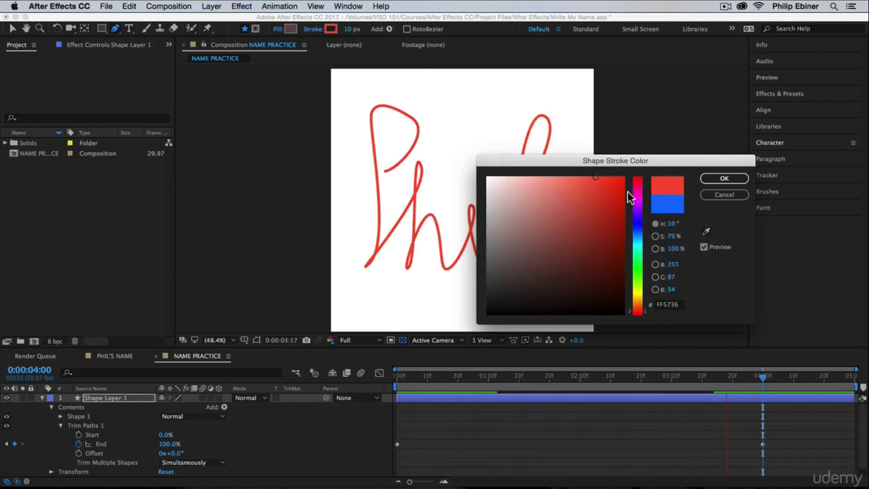
{"action": "left_click", "coordinate": [638, 185]}
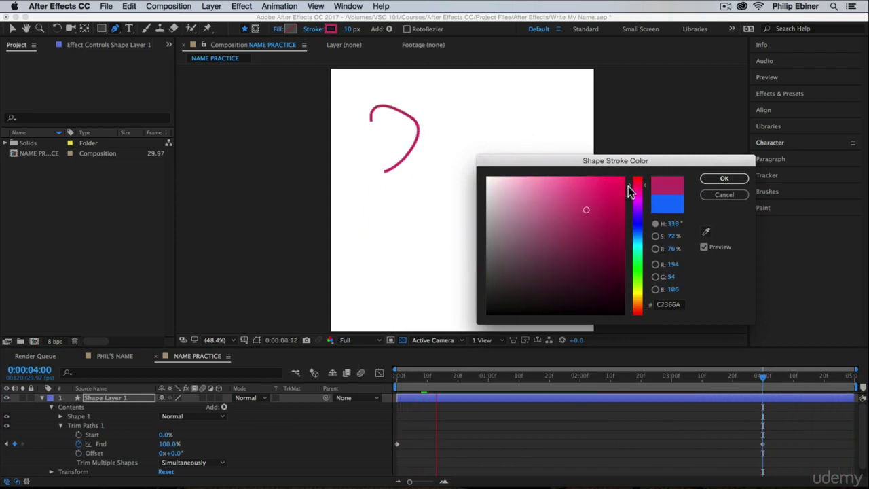
{"action": "left_click_drag", "start_coordinate": [635, 188], "coordinate": [640, 175]}
{"action": "left_click", "coordinate": [723, 177]}
{"action": "left_click", "coordinate": [588, 451]}
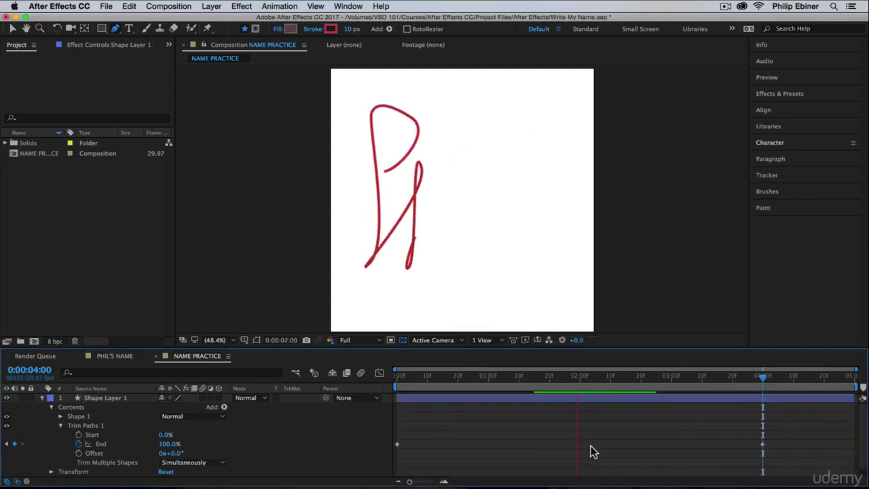
{"action": "left_click", "coordinate": [42, 397]}
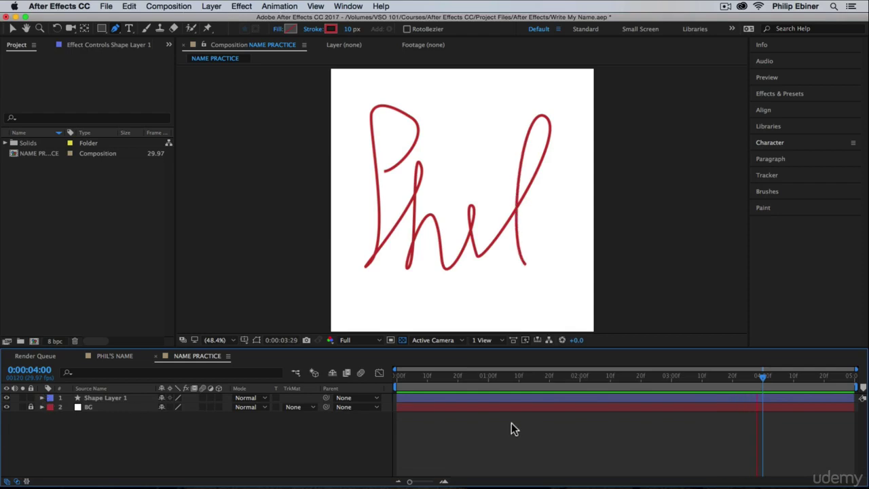
- Replay the composition from 0:00 and scrub the time ruler to check the red write-on
{"action": "mouse_move", "coordinate": [476, 414]}
{"action": "left_mouse_down"}
{"action": "mouse_move", "coordinate": [398, 383]}
{"action": "mouse_move", "coordinate": [655, 347]}
{"action": "mouse_move", "coordinate": [783, 351]}
{"action": "mouse_move", "coordinate": [856, 366]}
{"action": "mouse_move", "coordinate": [320, 391]}
{"action": "left_mouse_up"}
{"action": "key", "text": "space"}
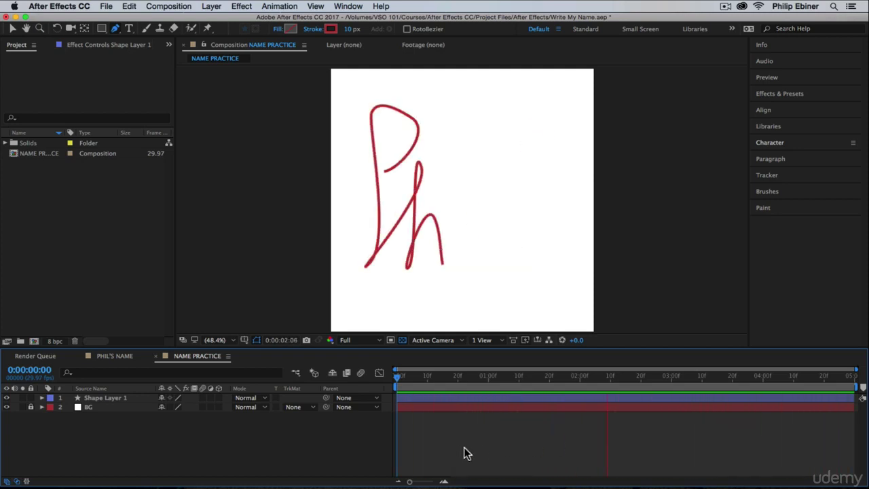
{"action": "left_click", "coordinate": [414, 376]}
{"action": "mouse_move", "coordinate": [435, 384]}
{"action": "left_mouse_down"}
{"action": "mouse_move", "coordinate": [500, 394]}
{"action": "mouse_move", "coordinate": [691, 382]}
{"action": "mouse_move", "coordinate": [859, 391]}
{"action": "mouse_move", "coordinate": [694, 400]}
{"action": "mouse_move", "coordinate": [363, 399]}
{"action": "mouse_move", "coordinate": [437, 384]}
{"action": "mouse_move", "coordinate": [527, 381]}
{"action": "mouse_move", "coordinate": [384, 390]}
{"action": "left_mouse_up"}
{"action": "key", "text": "space"}
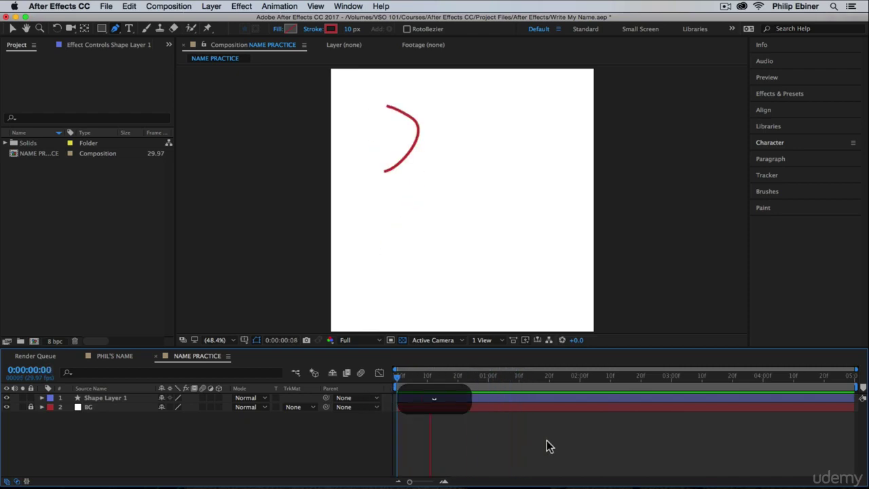